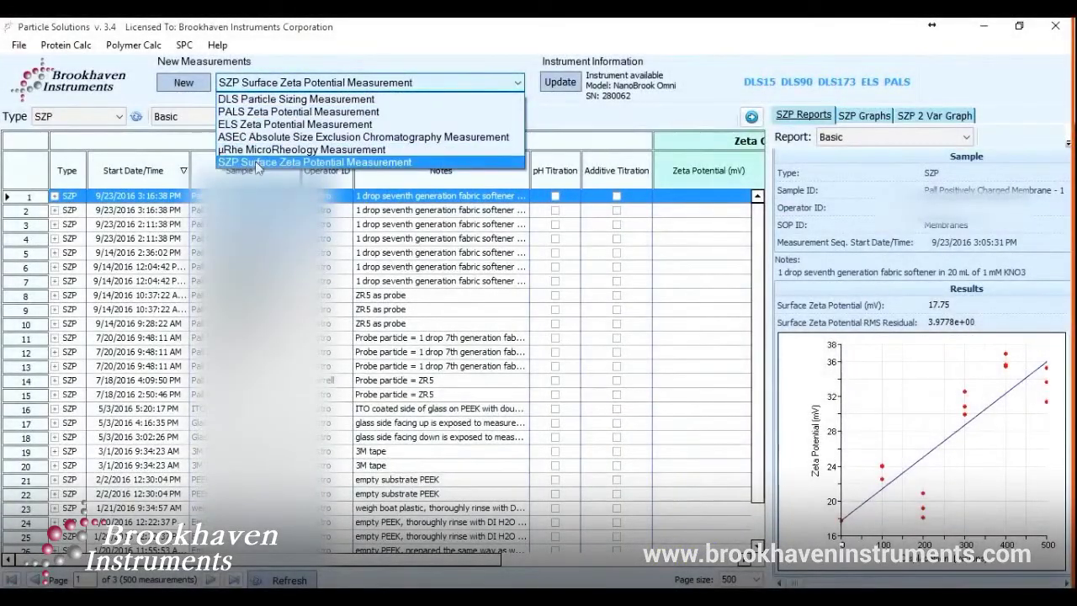
Start a full-screen SZP measurement and accept the Pall Biodyne SOP after reviewing every settings page
{"action": "left_click", "coordinate": [202, 90]}
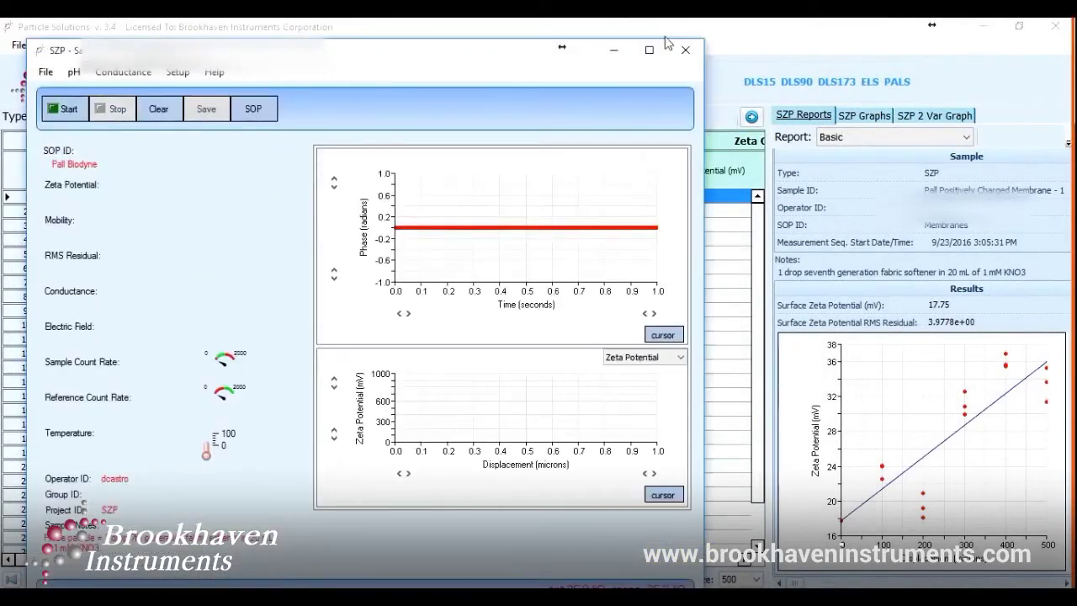
{"action": "left_click", "coordinate": [652, 49]}
{"action": "left_click", "coordinate": [227, 82]}
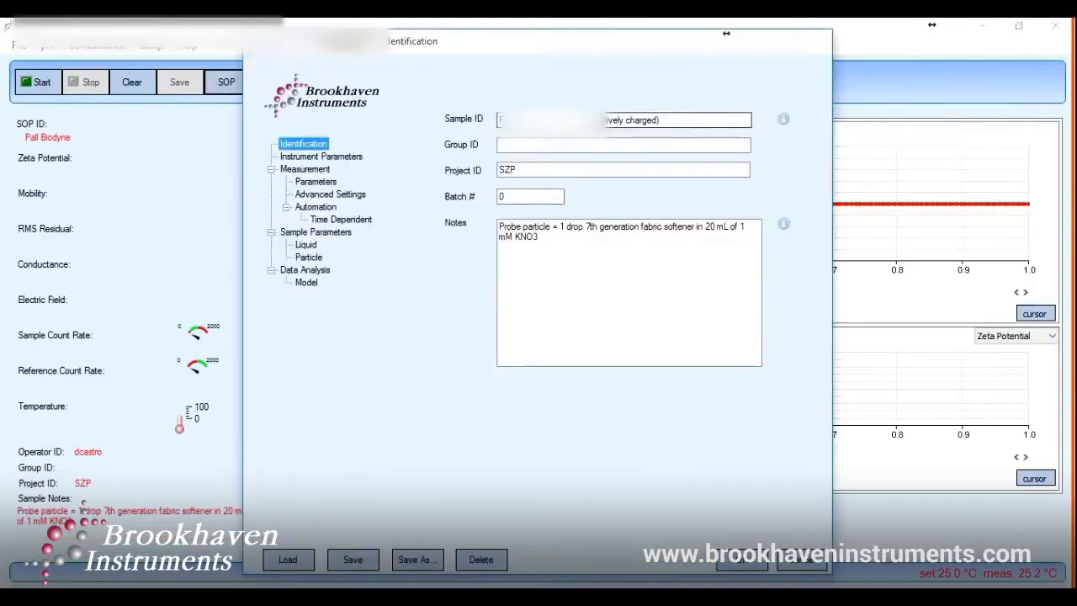
{"action": "key", "text": "Tab"}
{"action": "key", "text": "Tab"}
{"action": "key", "text": "Tab"}
{"action": "key", "text": "Tab"}
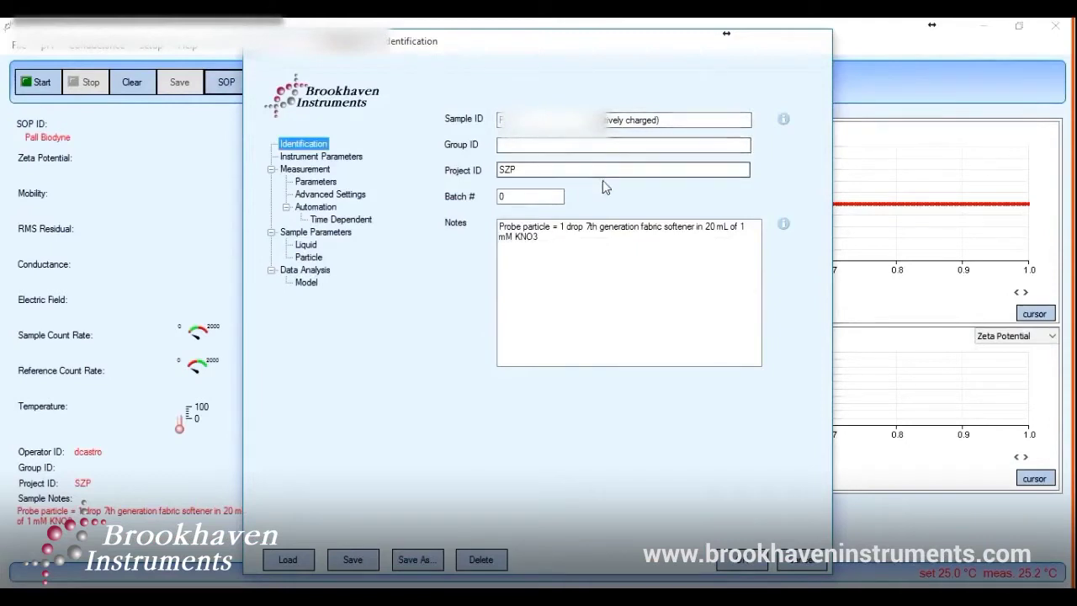
{"action": "left_click", "coordinate": [337, 157]}
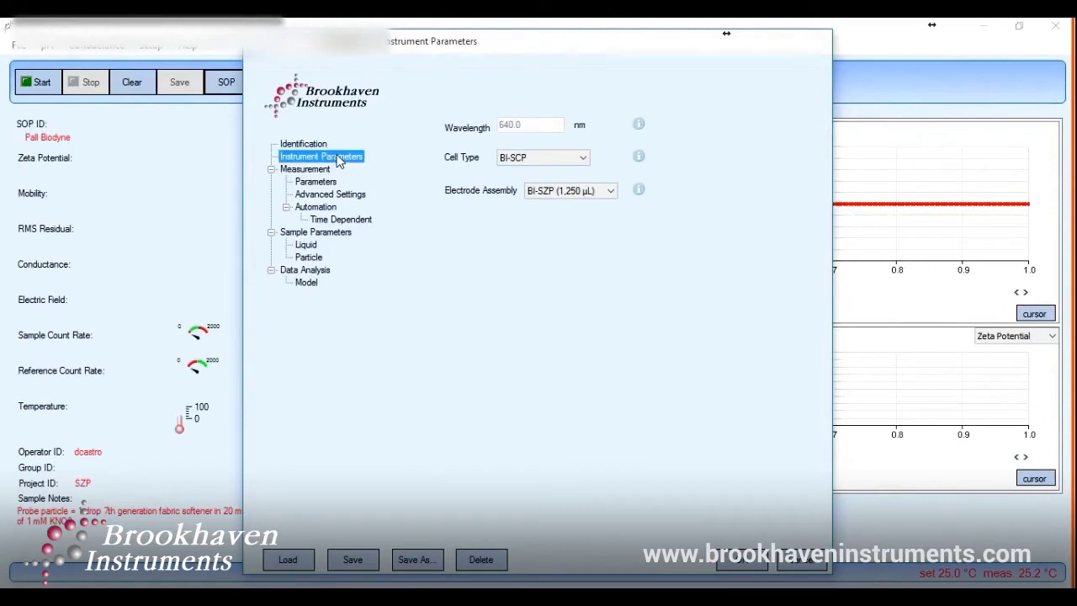
{"action": "left_click", "coordinate": [330, 186]}
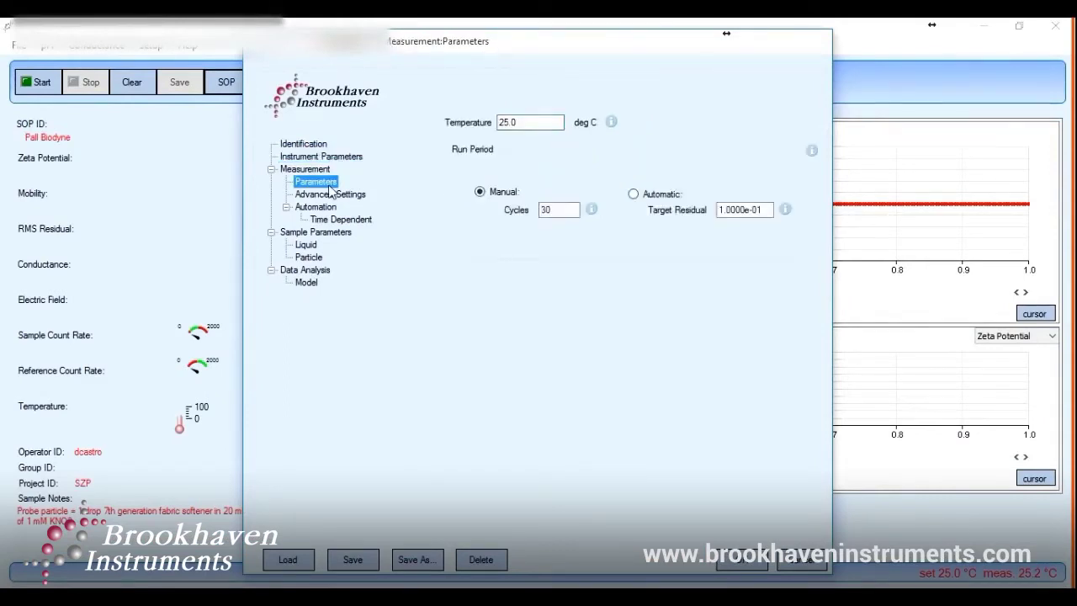
{"action": "left_click", "coordinate": [340, 219]}
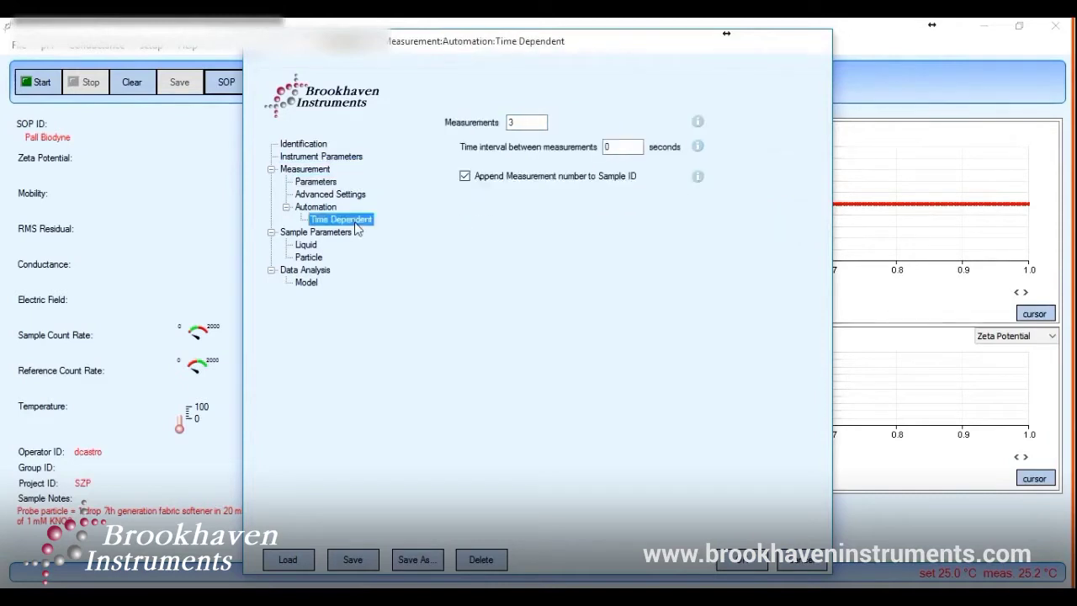
{"action": "left_click", "coordinate": [306, 244]}
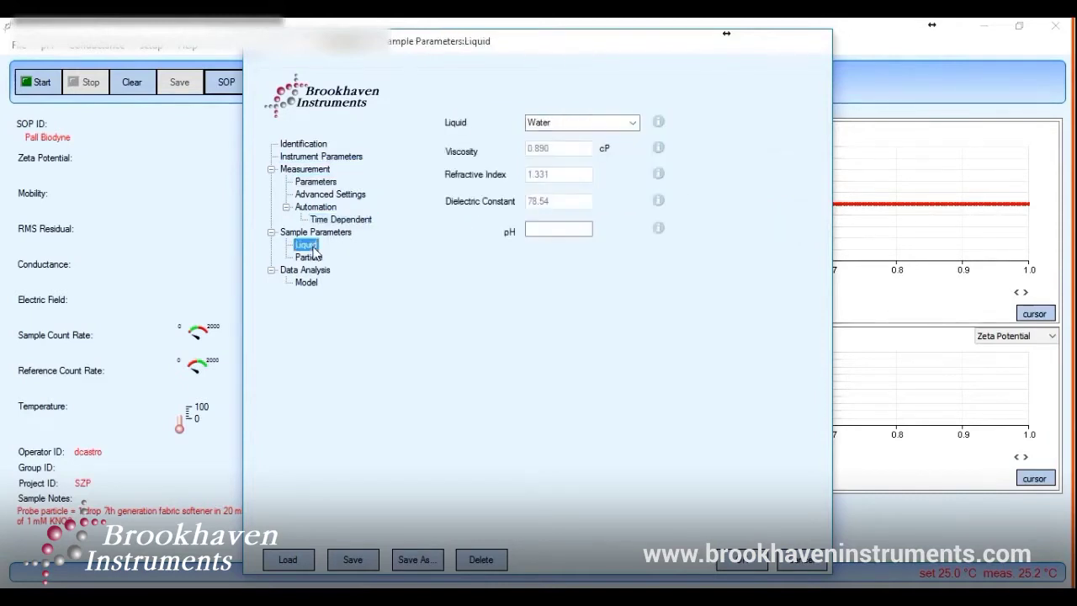
{"action": "left_click", "coordinate": [310, 258]}
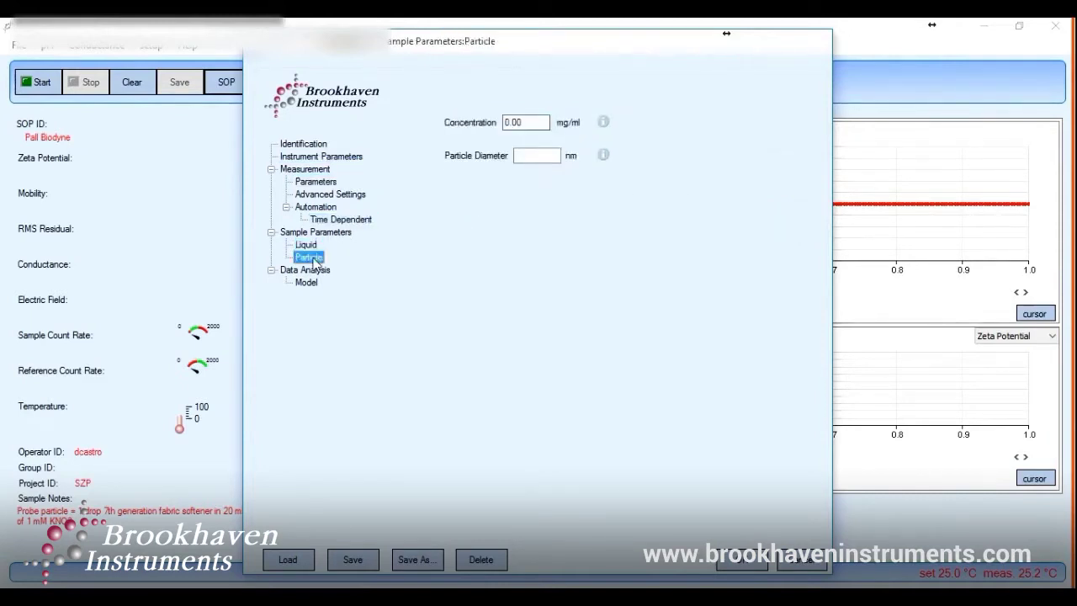
{"action": "left_click", "coordinate": [306, 283]}
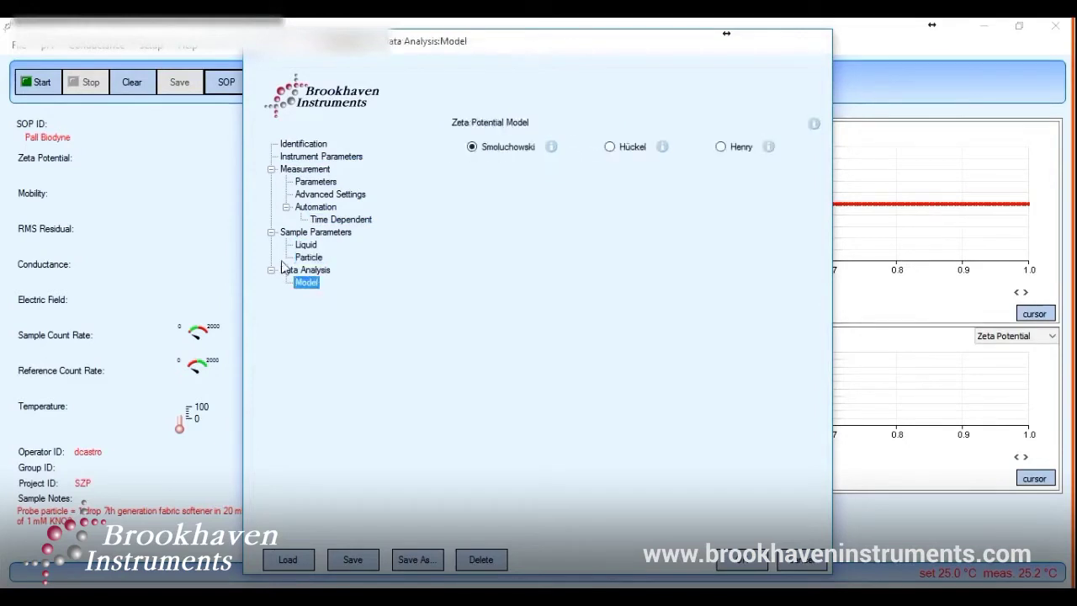
{"action": "left_click", "coordinate": [736, 563]}
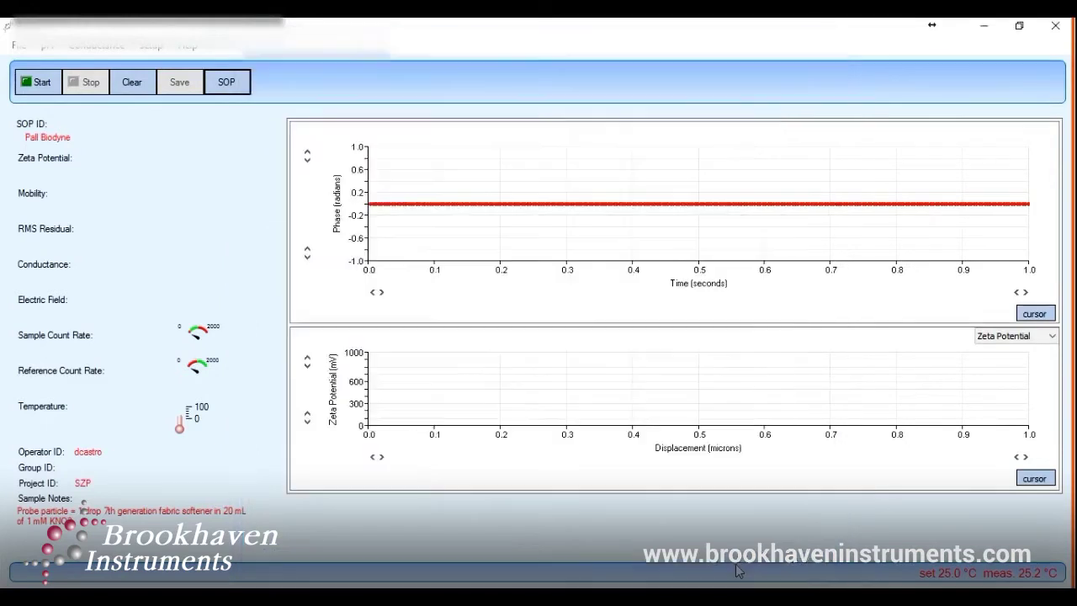
Start the SZP measurement and show the Set Displacement count-rate window full screen
{"action": "left_click", "coordinate": [42, 89]}
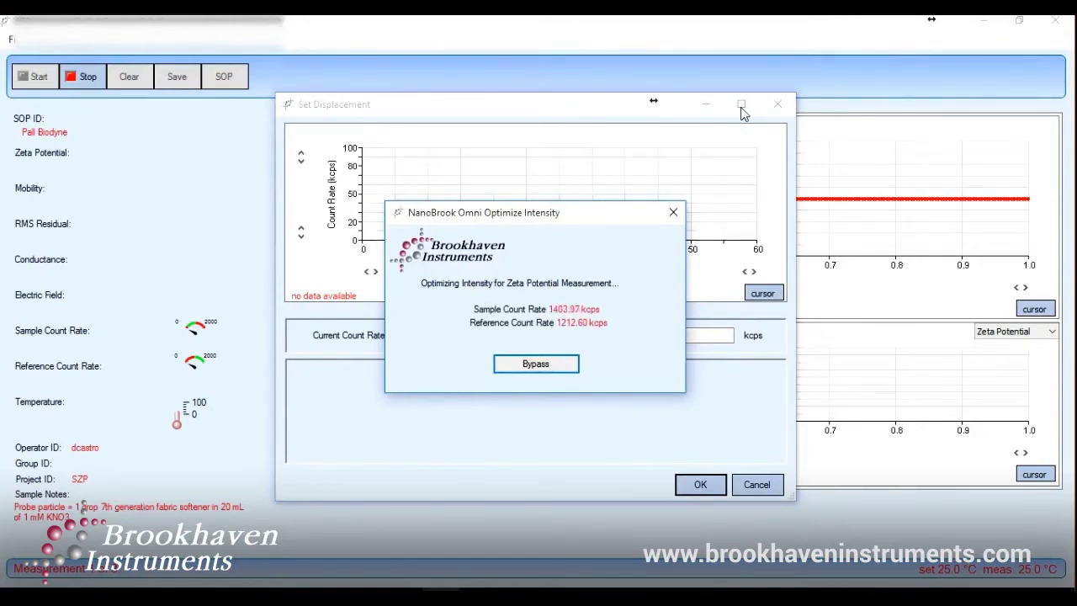
{"action": "left_click", "coordinate": [741, 109]}
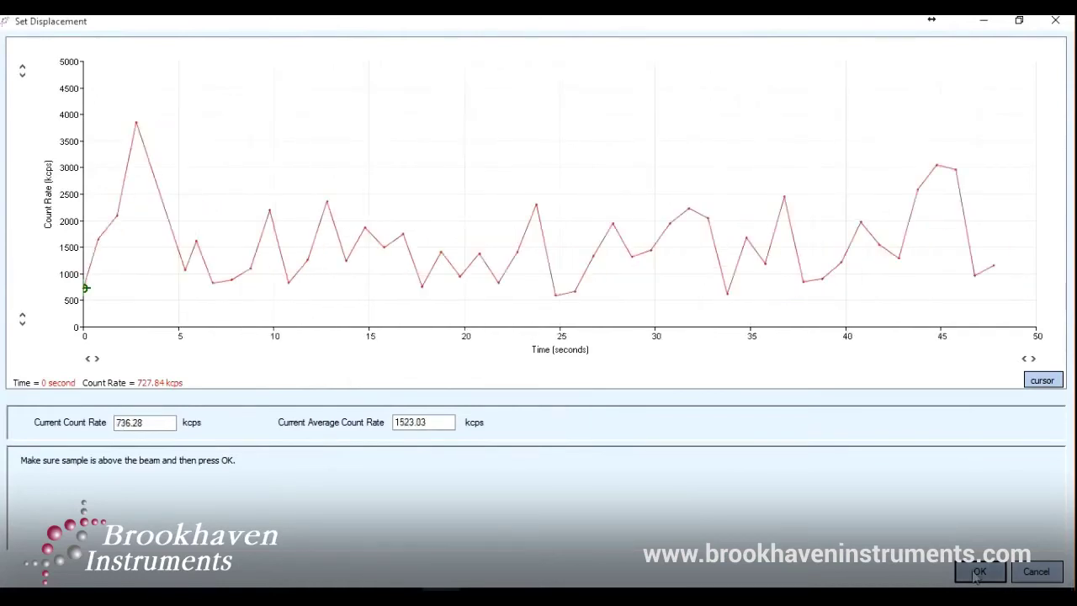
Confirm each positioning step: sample above beam, count rate dropped, zero displacement, 100 microns
{"action": "left_click", "coordinate": [960, 568]}
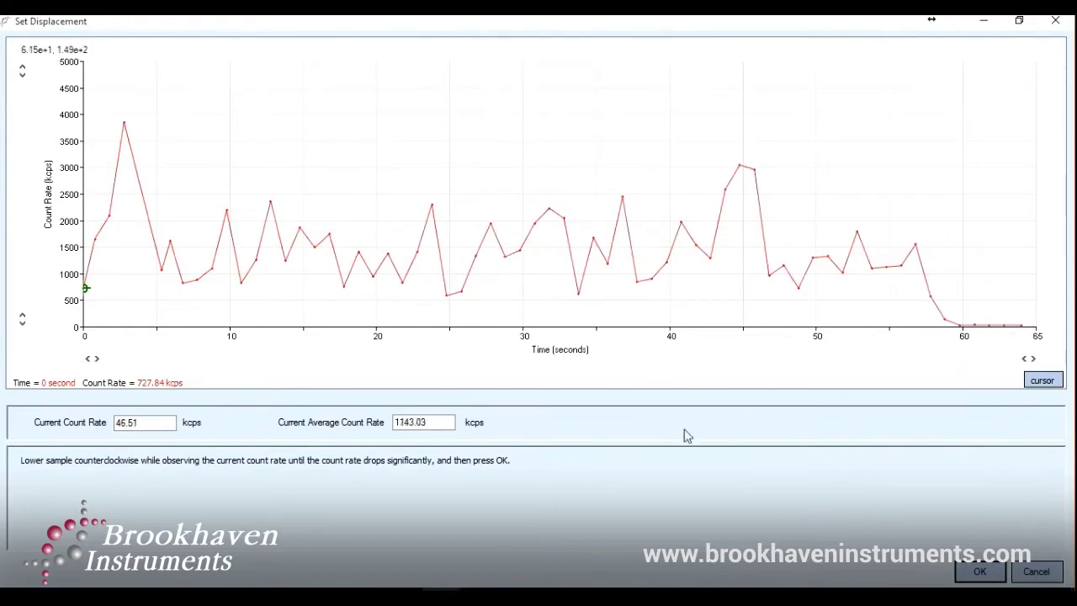
{"action": "left_click", "coordinate": [980, 571]}
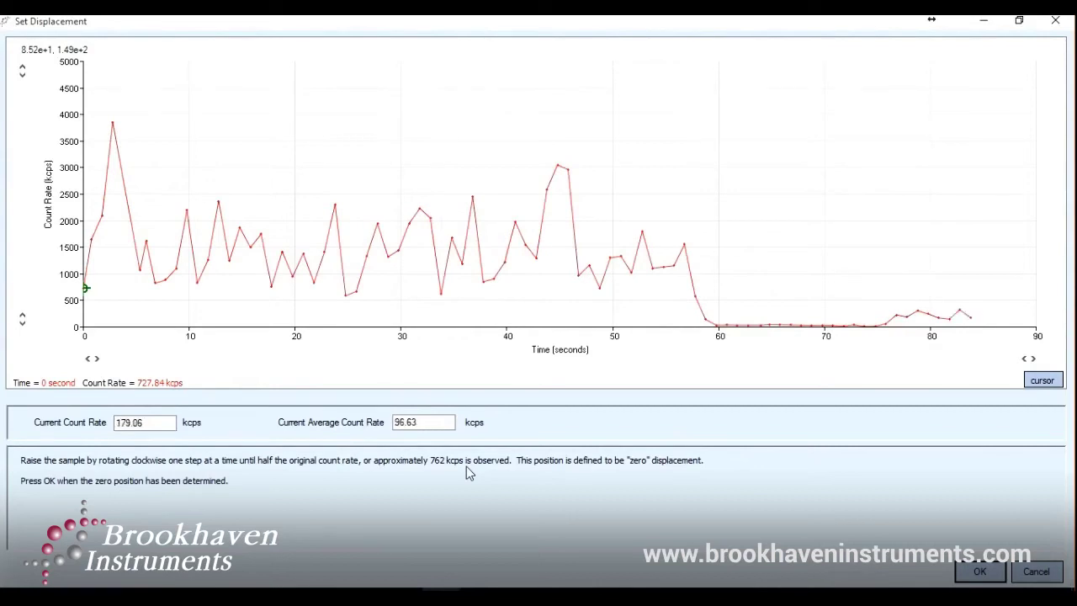
{"action": "left_click", "coordinate": [979, 571]}
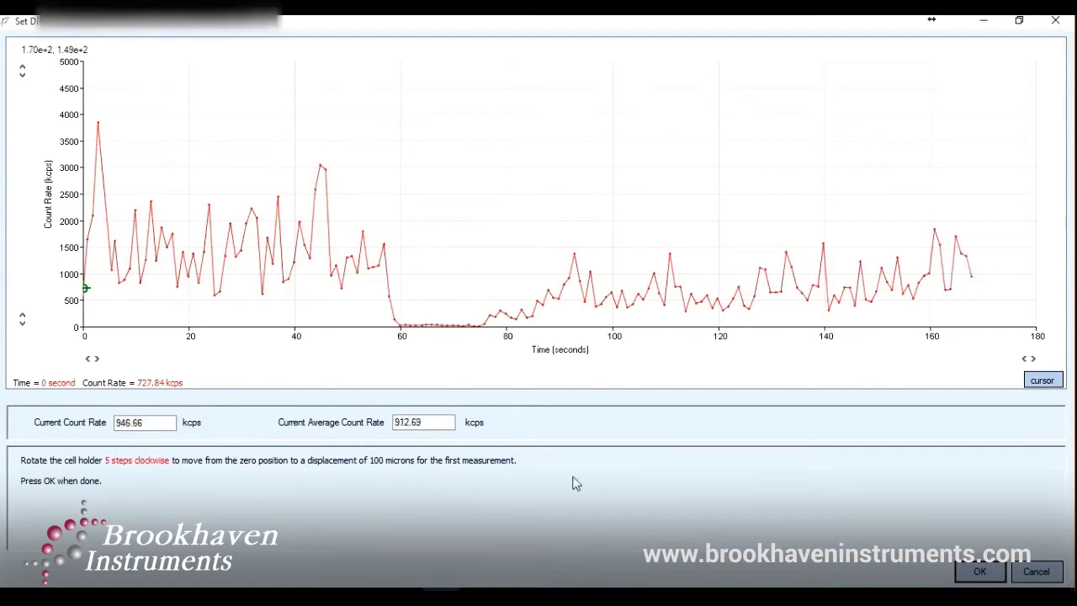
{"action": "left_click", "coordinate": [977, 572]}
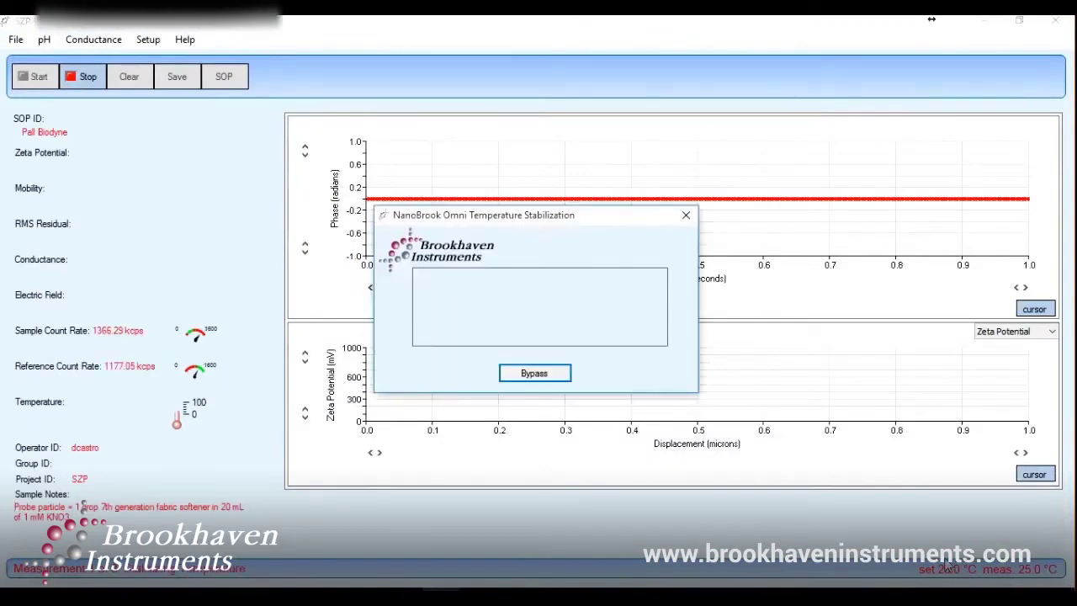
Bypass temperature stabilization and open a saved SZP result showing 35.42 mV surface zeta potential
{"action": "left_click", "coordinate": [526, 373]}
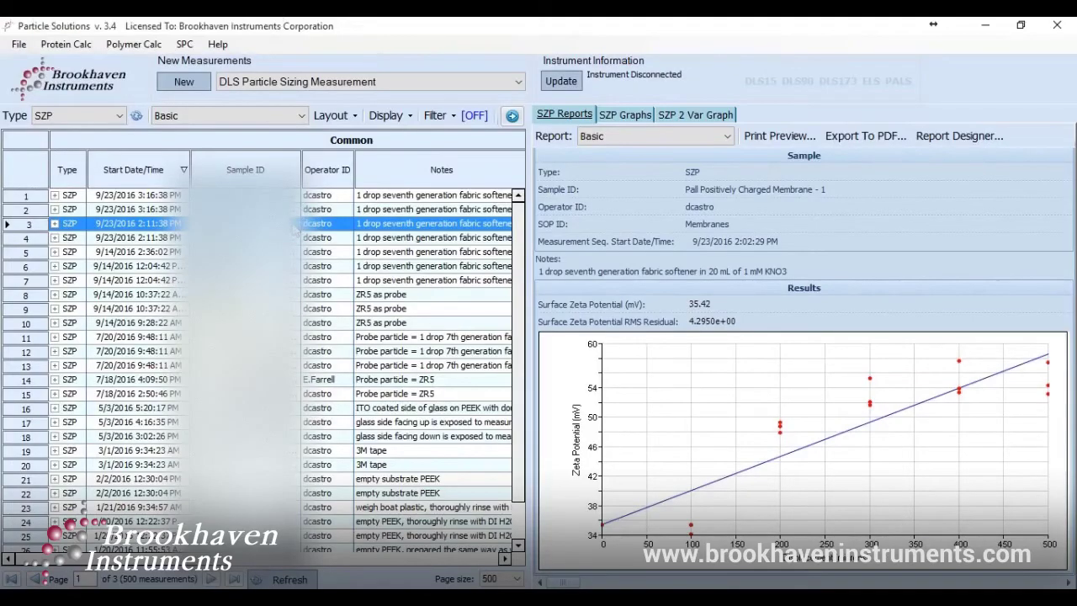
{"action": "double_click", "coordinate": [295, 226]}
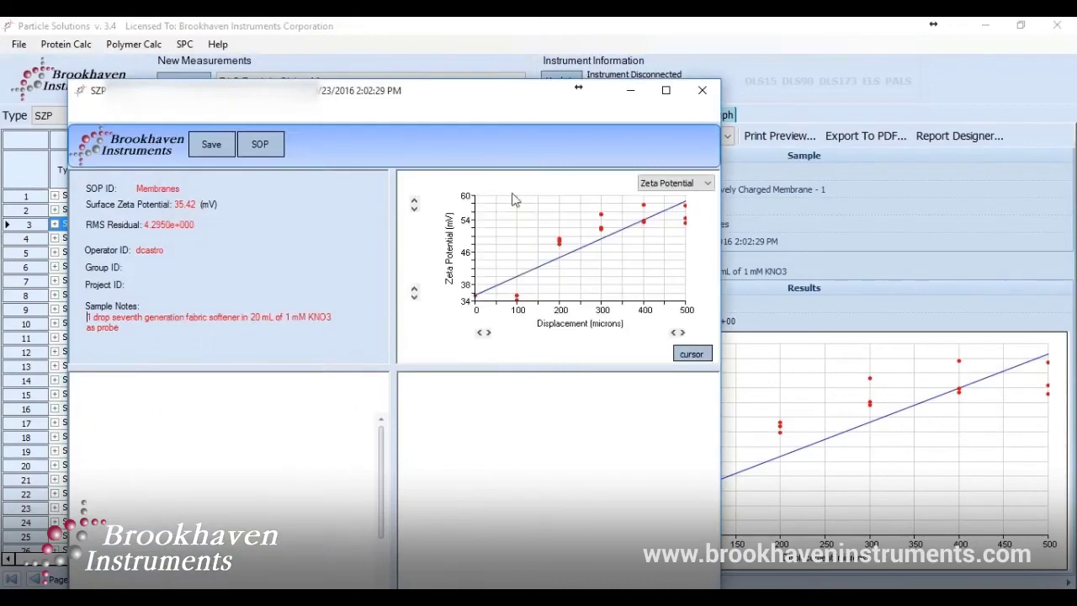
In the full-screen result, deactivate the four 500-micron runs so they leave the fit
{"action": "left_click", "coordinate": [666, 91]}
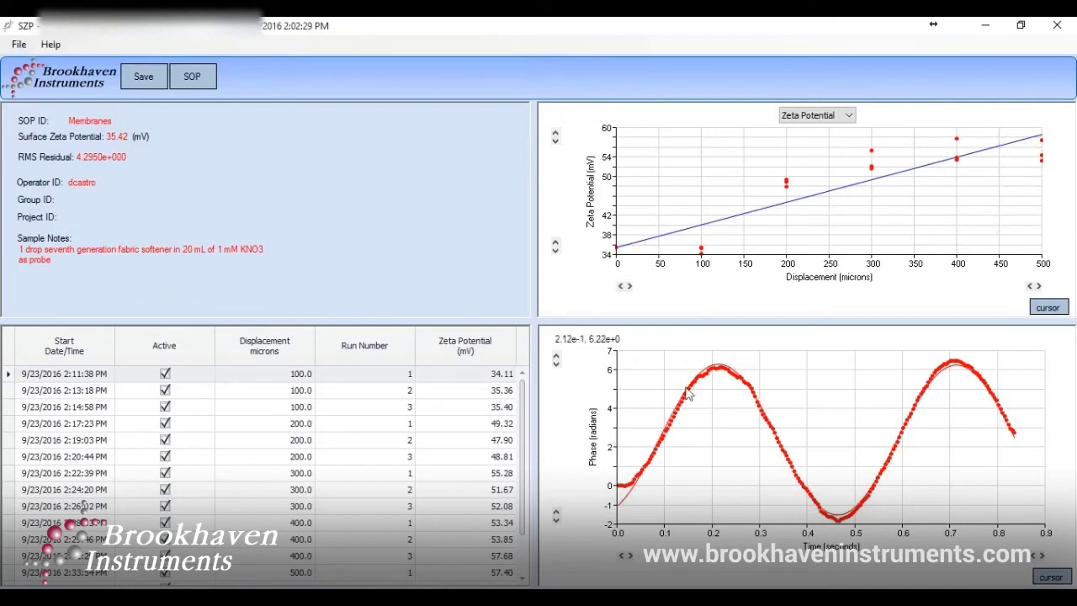
{"action": "left_click_drag", "start_coordinate": [524, 409], "coordinate": [515, 467]}
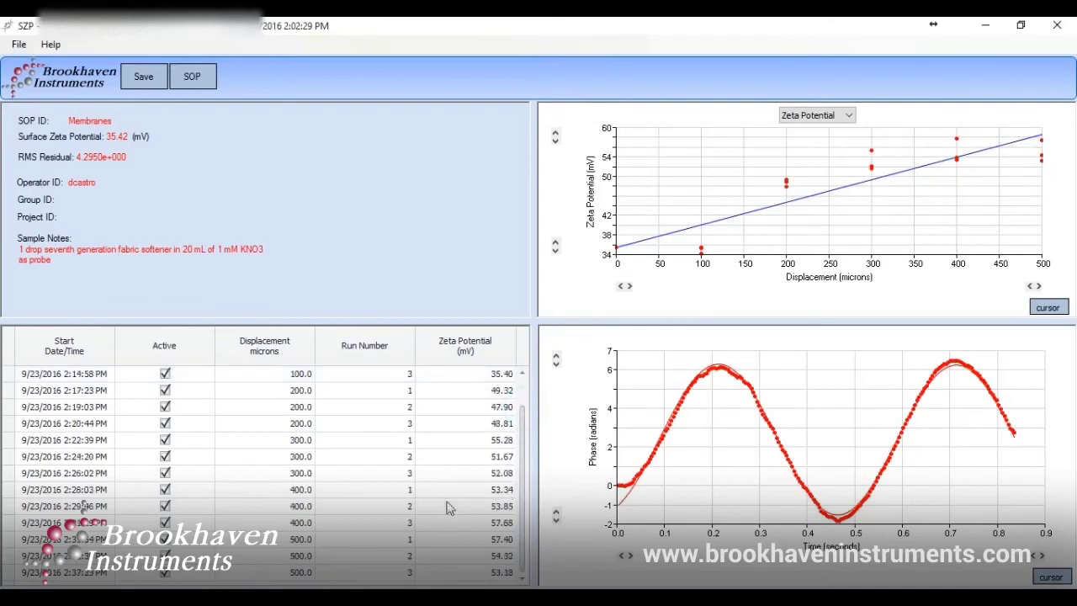
{"action": "left_click", "coordinate": [166, 575]}
{"action": "left_click", "coordinate": [166, 557]}
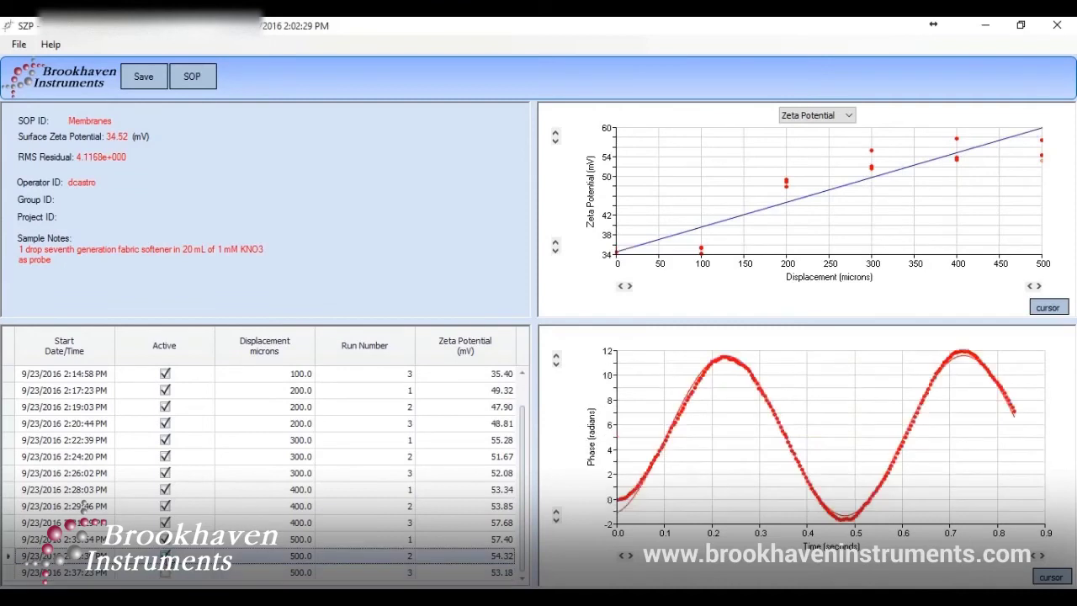
{"action": "left_click", "coordinate": [169, 545]}
{"action": "left_click", "coordinate": [167, 542]}
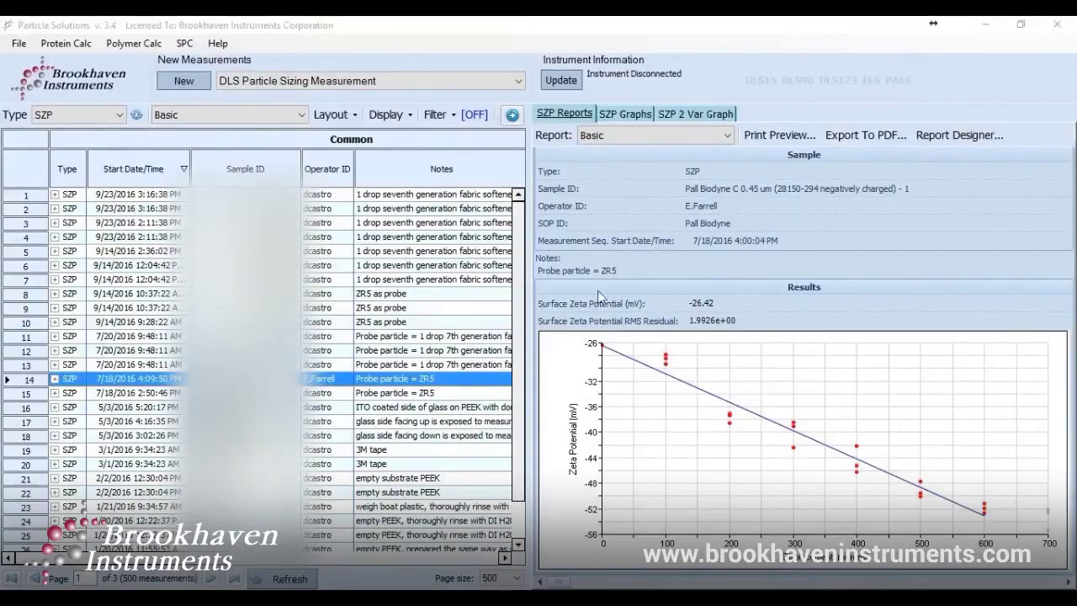
Open the 7/18/2016 Pall Biodyne SZP result (-26.42 mV) in a full-screen window
{"action": "left_click", "coordinate": [465, 380]}
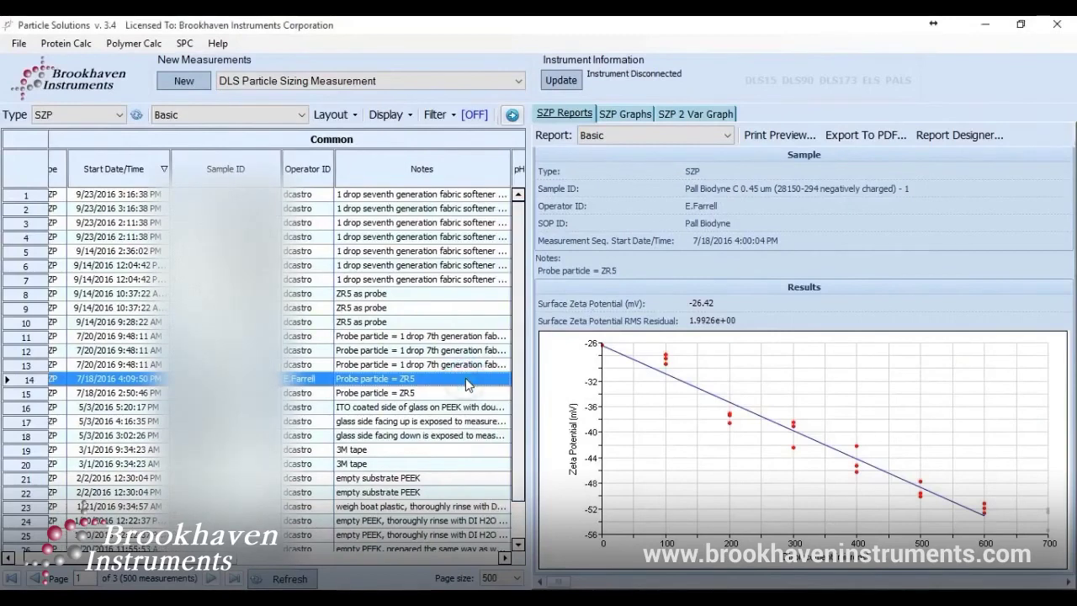
{"action": "double_click", "coordinate": [465, 380]}
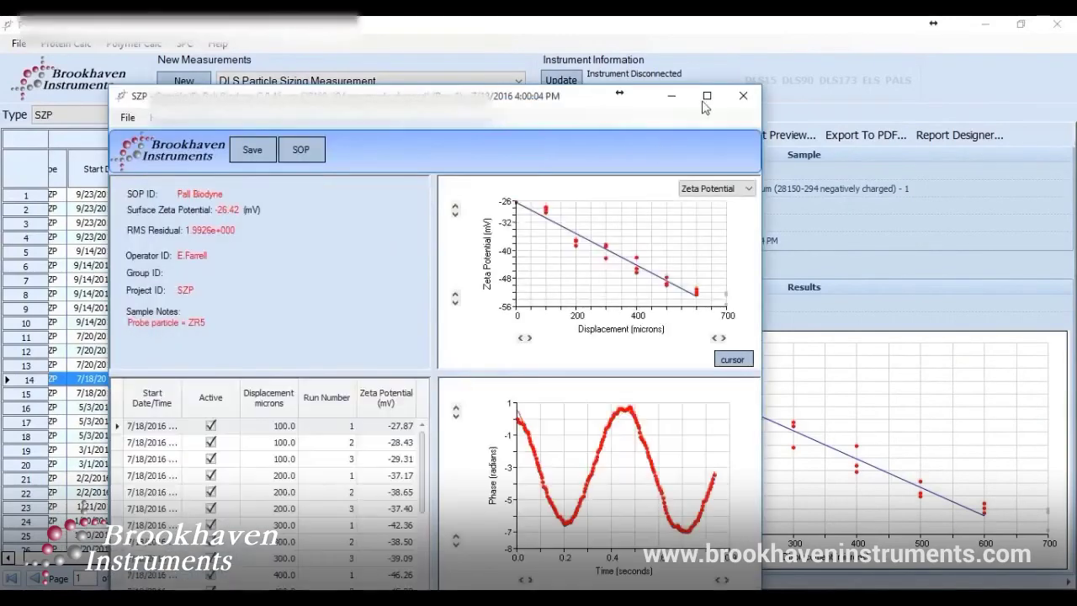
{"action": "left_click", "coordinate": [706, 97]}
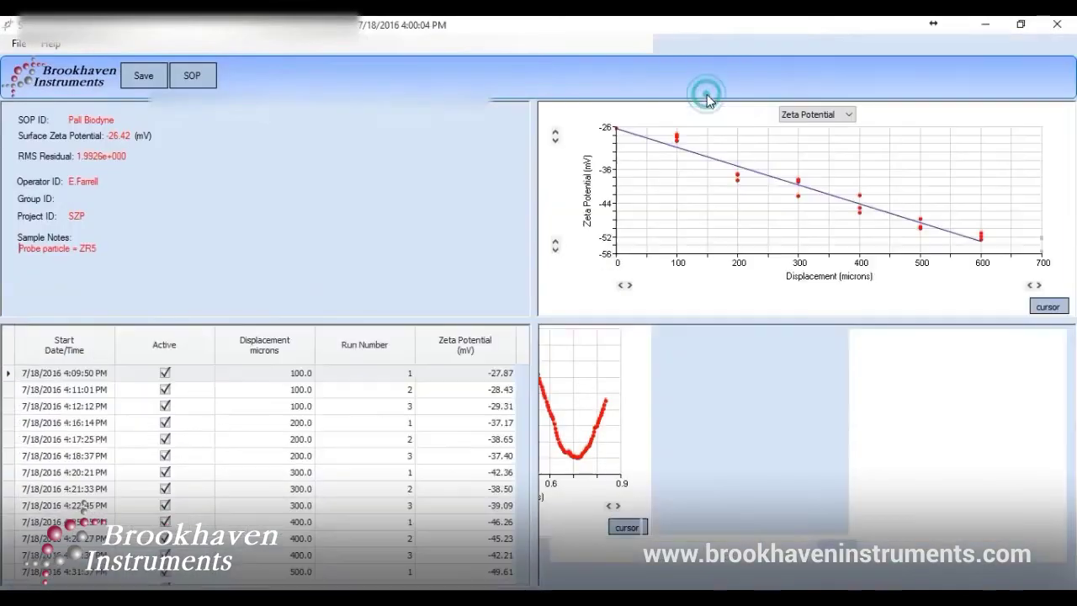